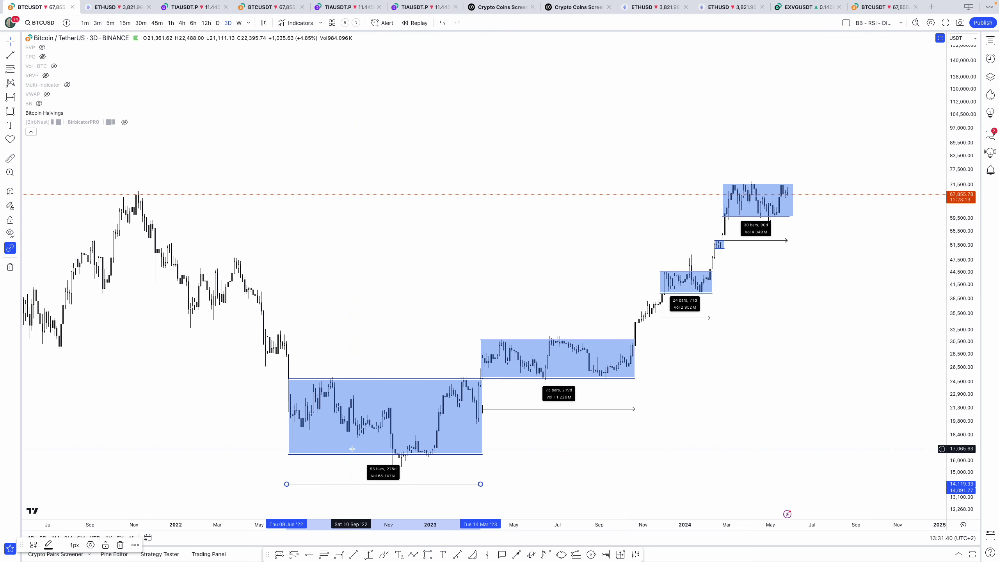
Inspect the lowest rectangle, the third range's date measurement, and the top-right rectangle
{"action": "left_click", "coordinate": [289, 451]}
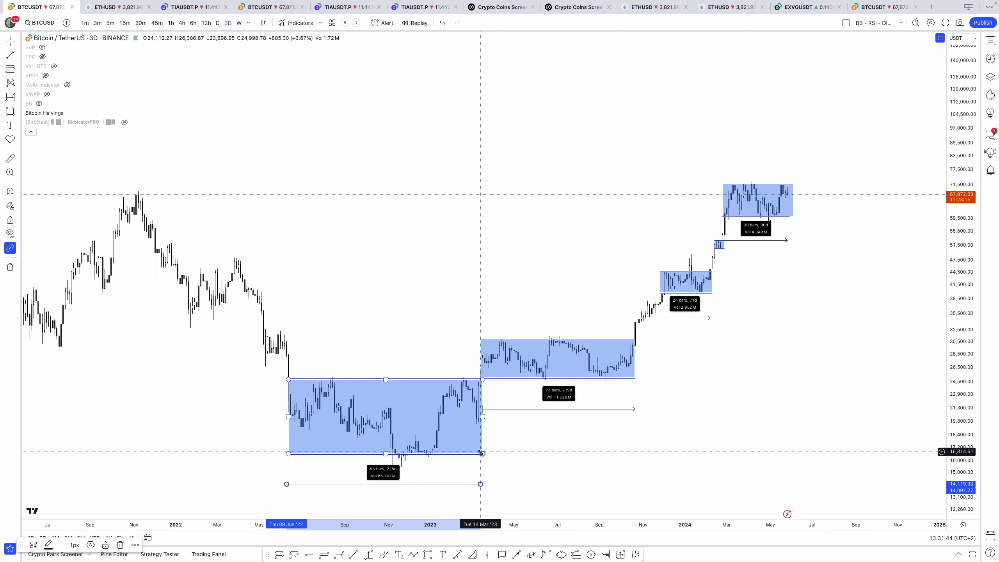
{"action": "left_click", "coordinate": [399, 400]}
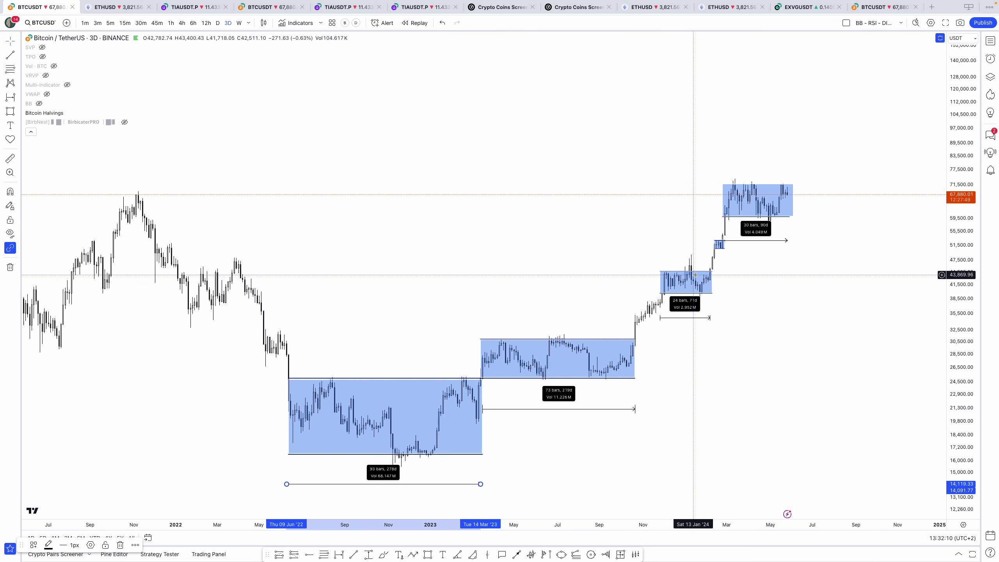
{"action": "left_click", "coordinate": [687, 300]}
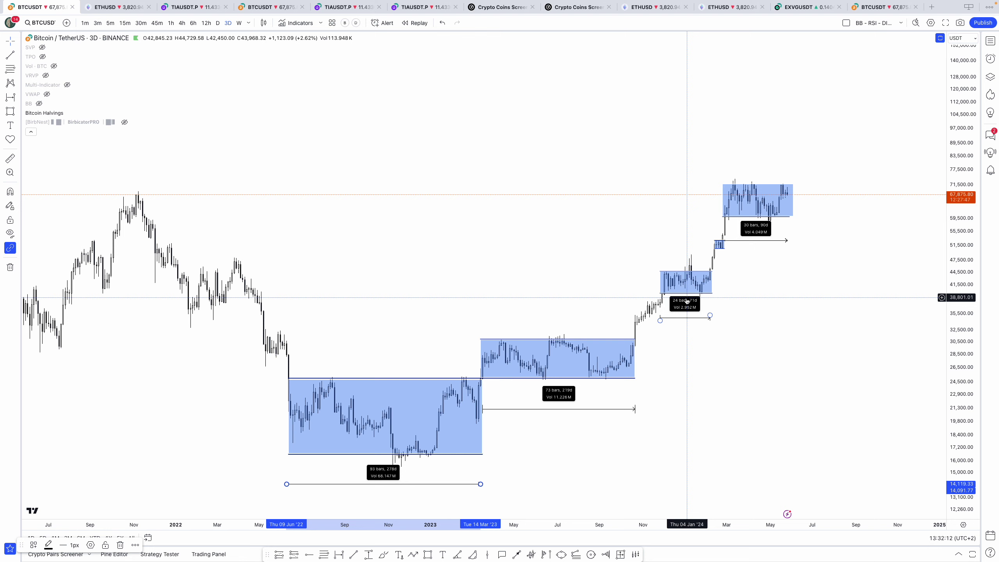
{"action": "left_click", "coordinate": [719, 246]}
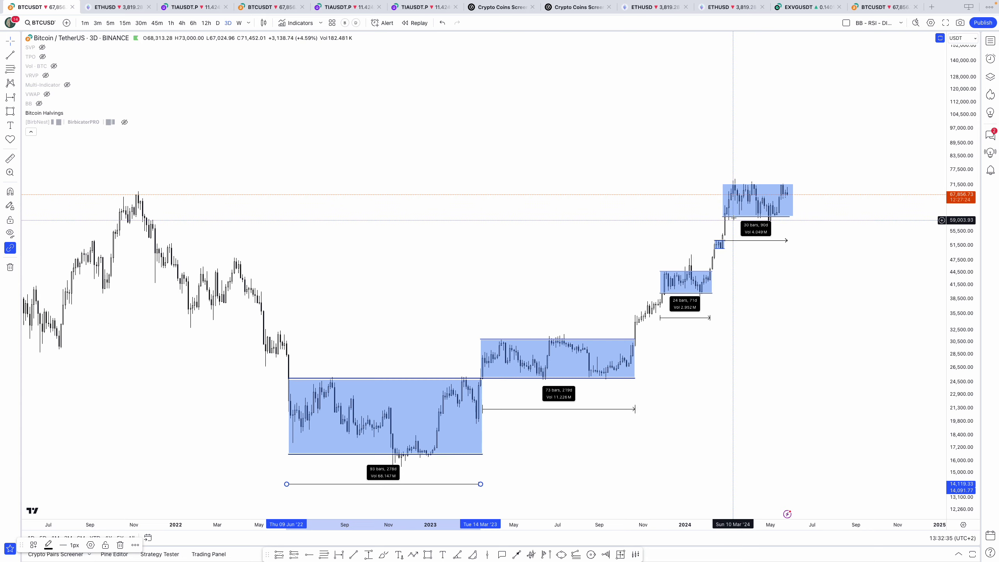
{"action": "left_click", "coordinate": [735, 216]}
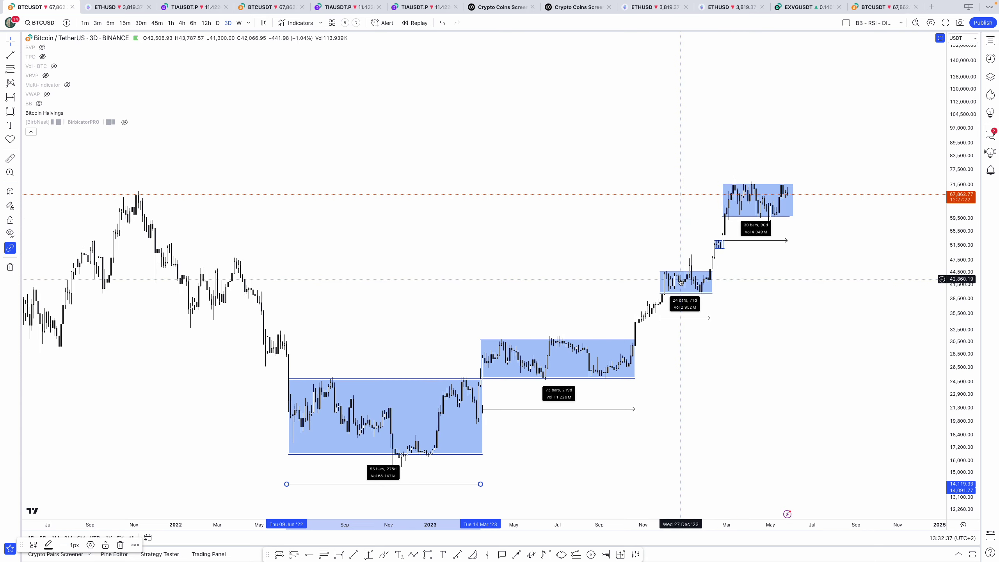
{"action": "left_click", "coordinate": [577, 364]}
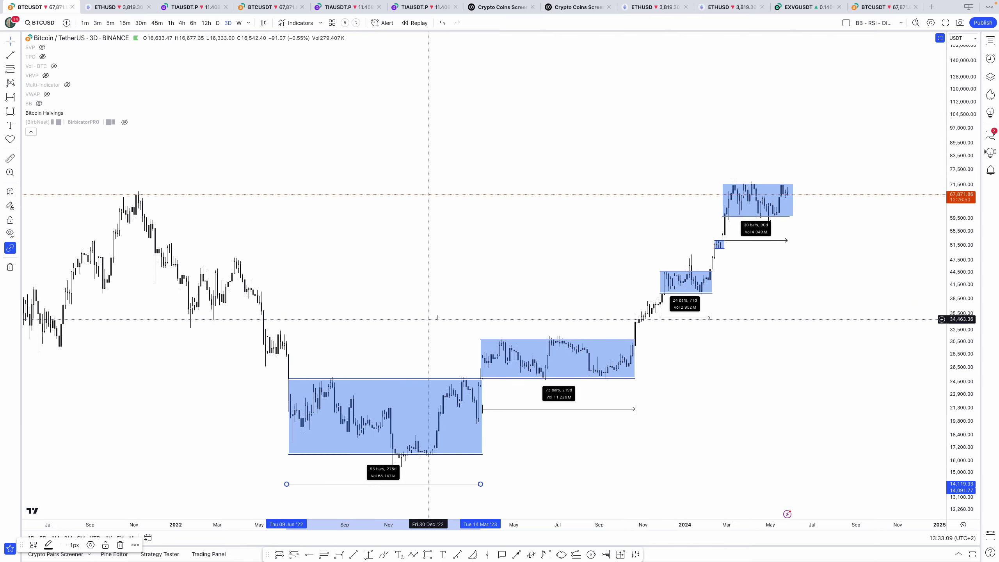
{"action": "scroll", "coordinate": [443, 318], "scroll_direction": "down", "scroll_amount": 3}
{"action": "scroll", "coordinate": [444, 318], "scroll_direction": "down", "scroll_amount": 2}
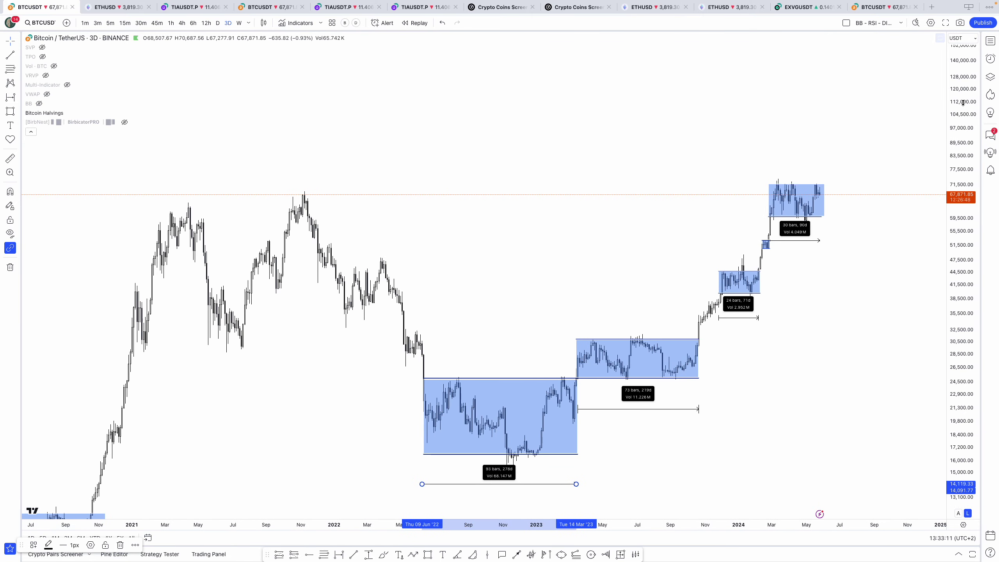
{"action": "scroll", "coordinate": [763, 207], "scroll_direction": "down", "scroll_amount": 2}
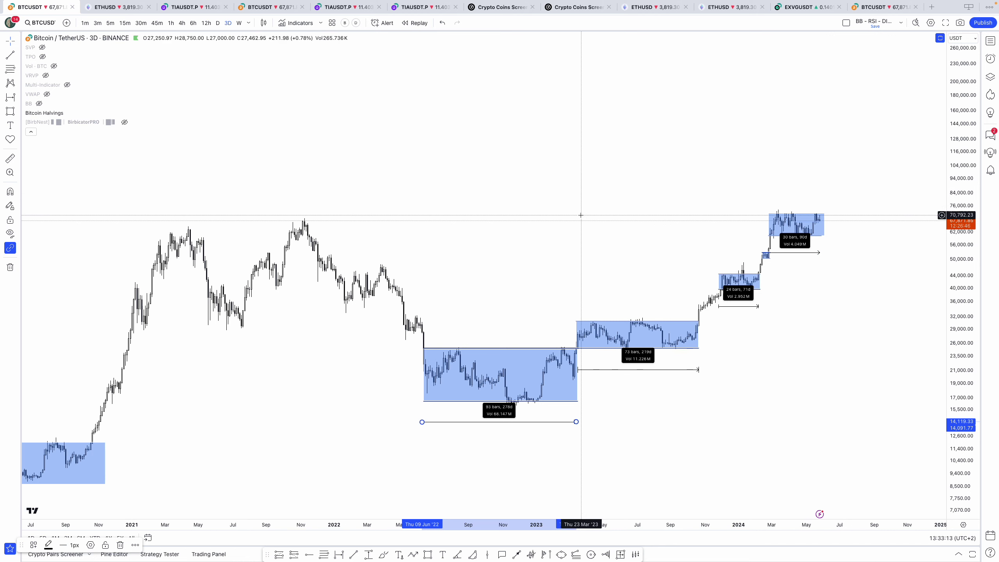
Shift the chart to reveal the 2020 halving range rectangle and inspect it
{"action": "left_click_drag", "start_coordinate": [205, 74], "coordinate": [205, 334]}
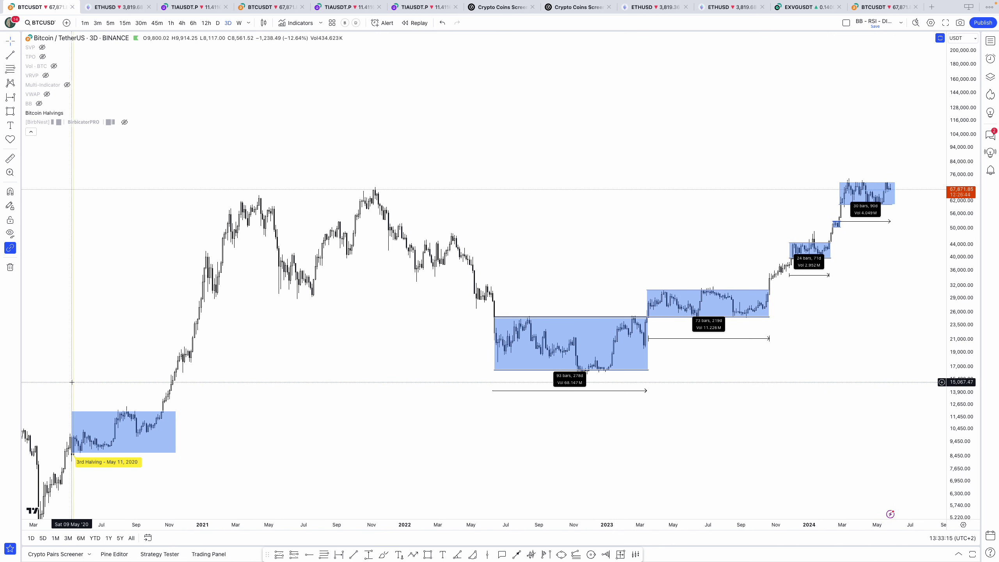
{"action": "left_click", "coordinate": [72, 442]}
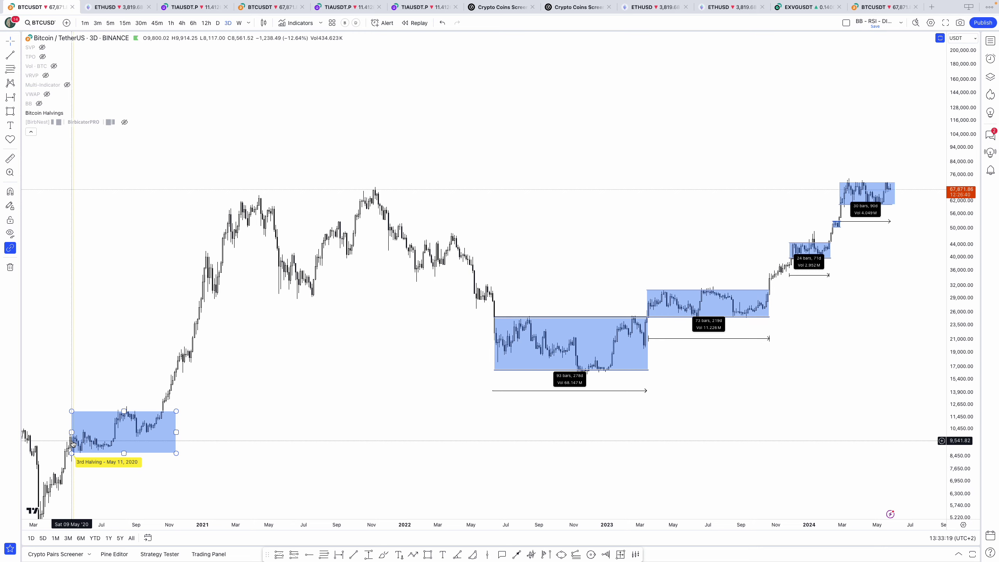
{"action": "left_click", "coordinate": [86, 447]}
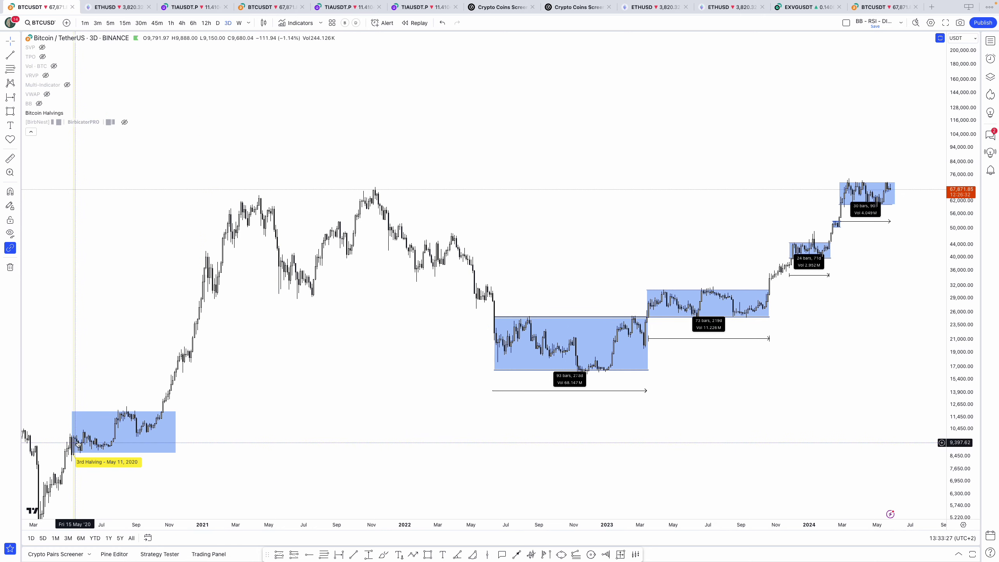
{"action": "left_click", "coordinate": [101, 453]}
{"action": "left_click", "coordinate": [112, 484]}
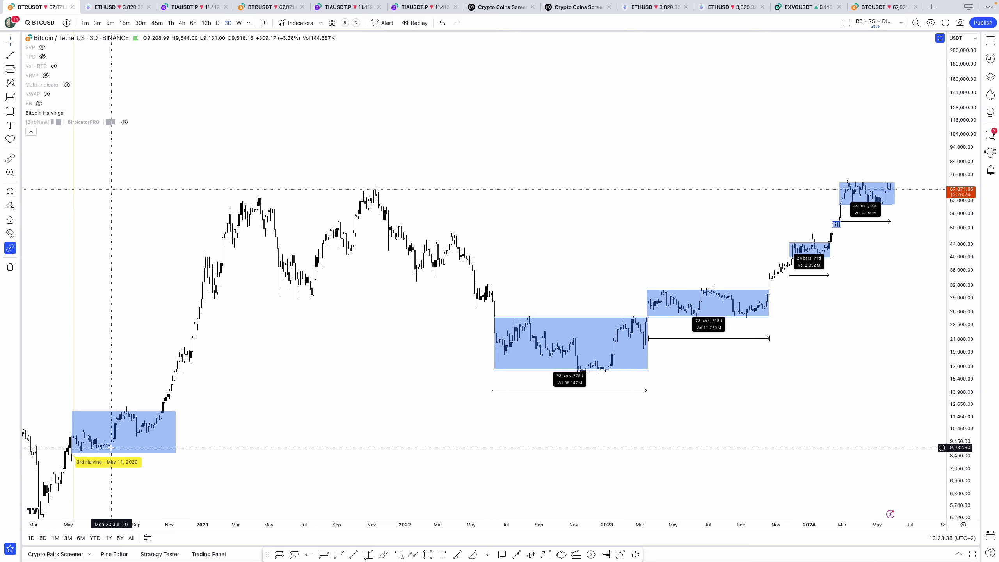
{"action": "left_click_drag", "start_coordinate": [663, 328], "coordinate": [523, 403]}
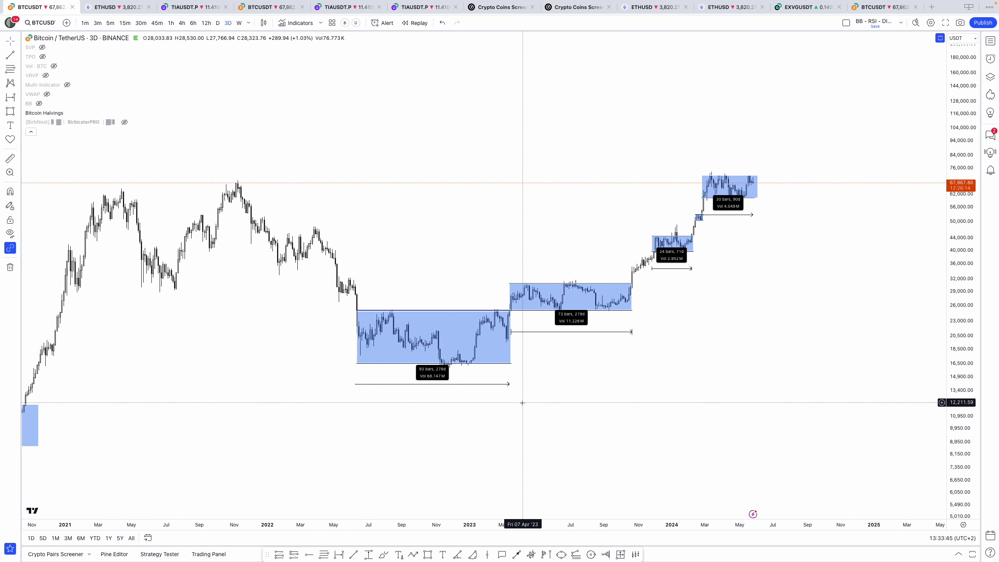
{"action": "scroll", "coordinate": [866, 376], "scroll_direction": "up", "scroll_amount": 2}
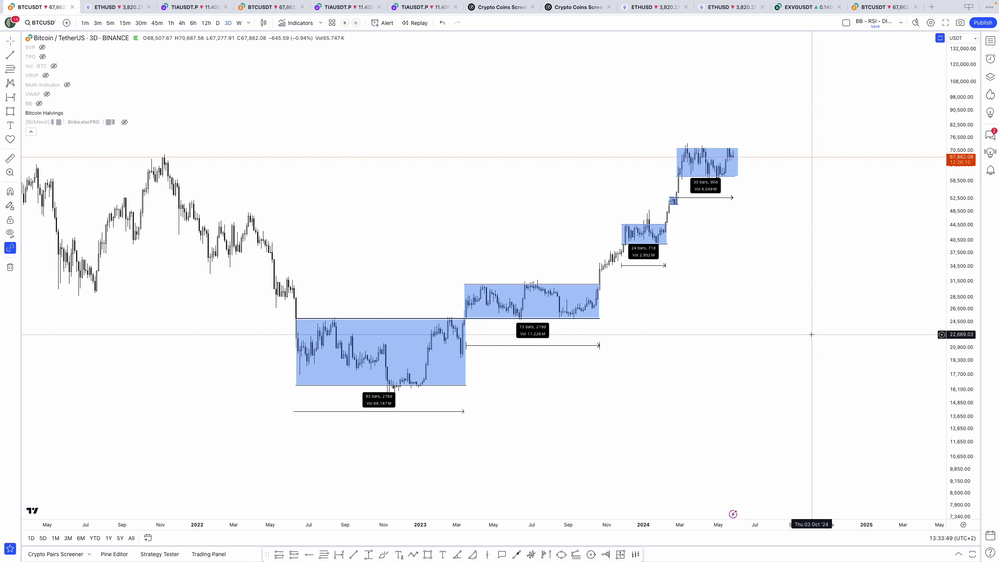
{"action": "left_click_drag", "start_coordinate": [866, 376], "coordinate": [930, 327]}
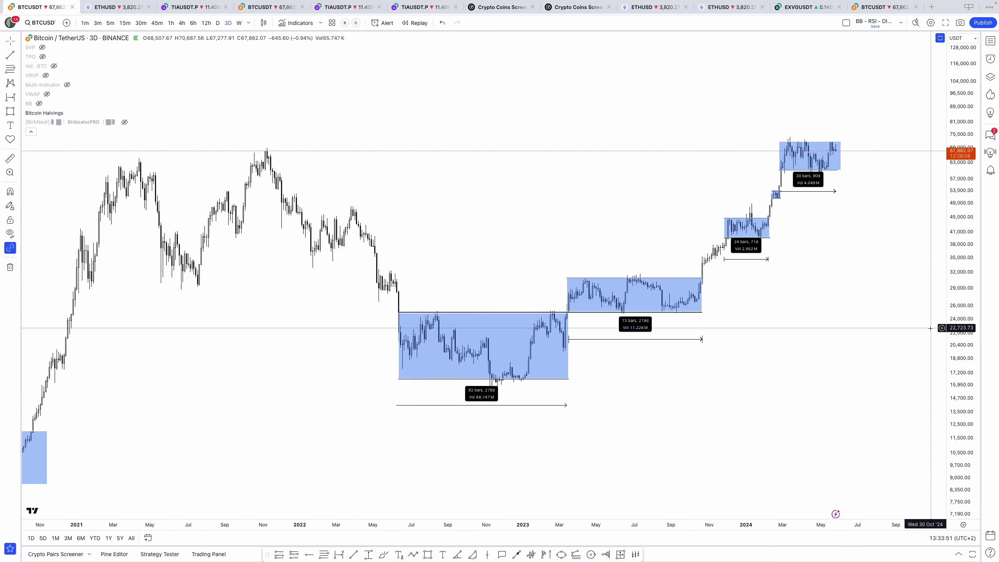